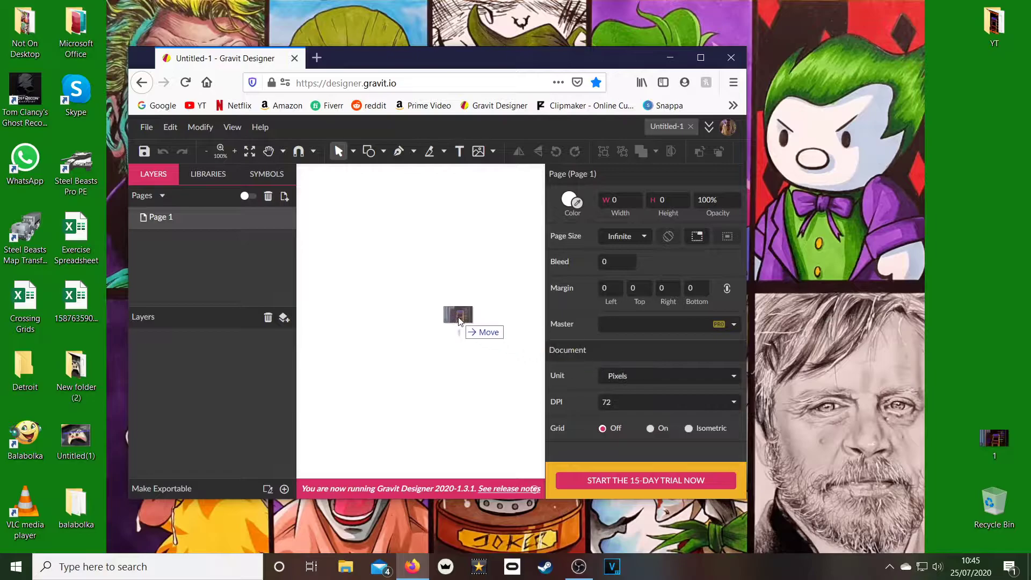
Step: Place the arcade photo on the blank page in a maximized window, frame the cabinet in view and deselect the photo
{"action": "left_click", "coordinate": [701, 58]}
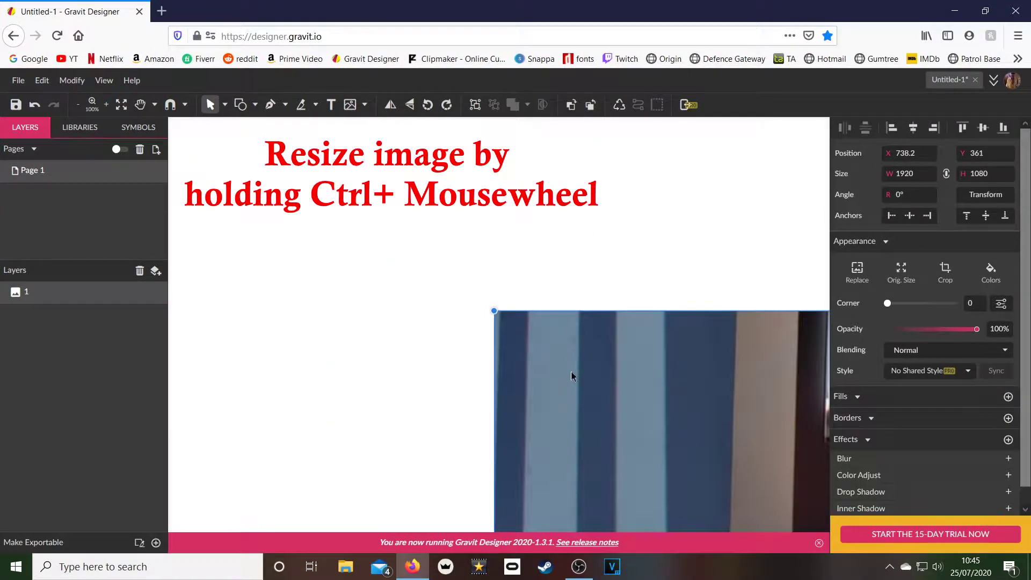
{"action": "scroll", "coordinate": [572, 376], "scroll_direction": "down", "scroll_amount": 2}
{"action": "left_click_drag", "start_coordinate": [661, 421], "coordinate": [390, 246]}
{"action": "scroll", "coordinate": [391, 246], "scroll_direction": "down", "scroll_amount": 2}
{"action": "left_click_drag", "start_coordinate": [693, 383], "coordinate": [490, 292]}
{"action": "key", "text": "v"}
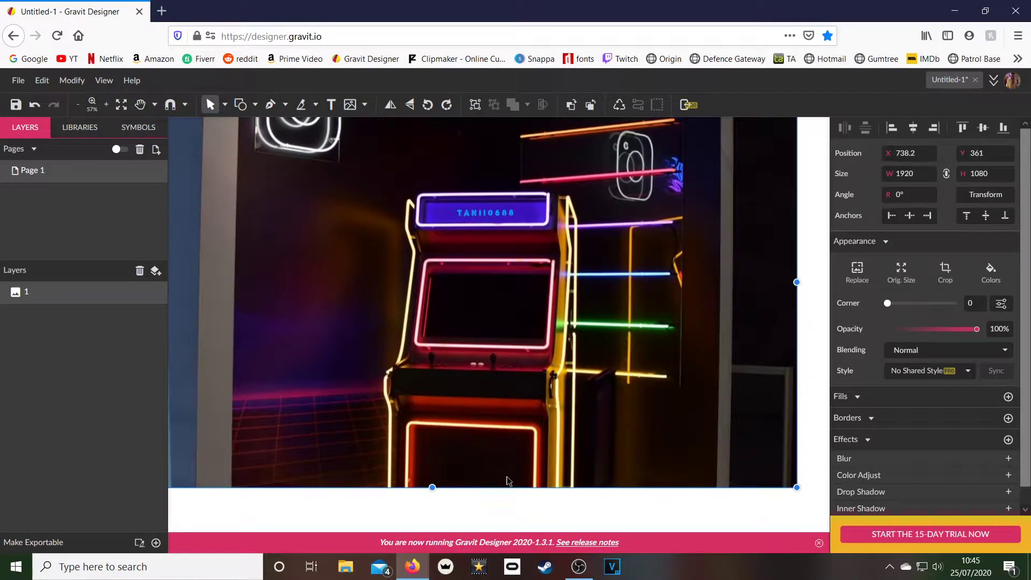
{"action": "left_click", "coordinate": [507, 508]}
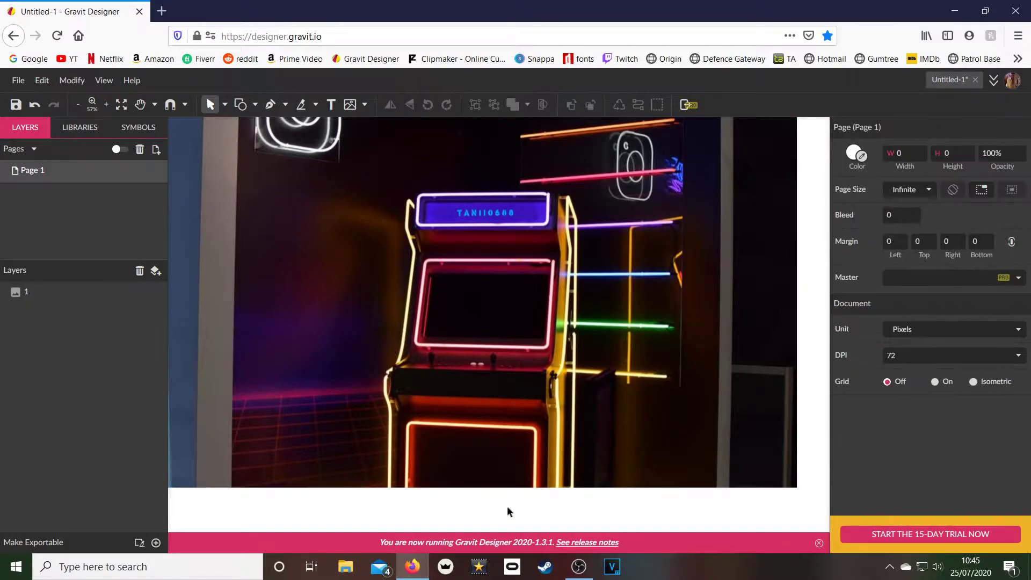
Step: Start a Pen path where the cabinet's left neon outline meets the photo's bottom edge and draw a straight segment up to the first bend
{"action": "left_click", "coordinate": [272, 105]}
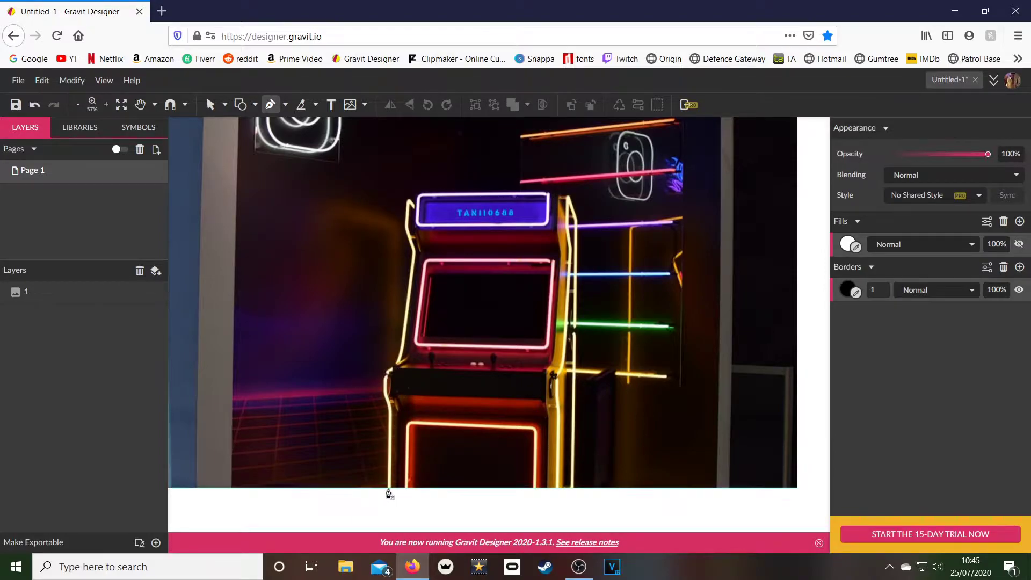
{"action": "scroll", "coordinate": [393, 483], "scroll_direction": "up", "scroll_amount": 5}
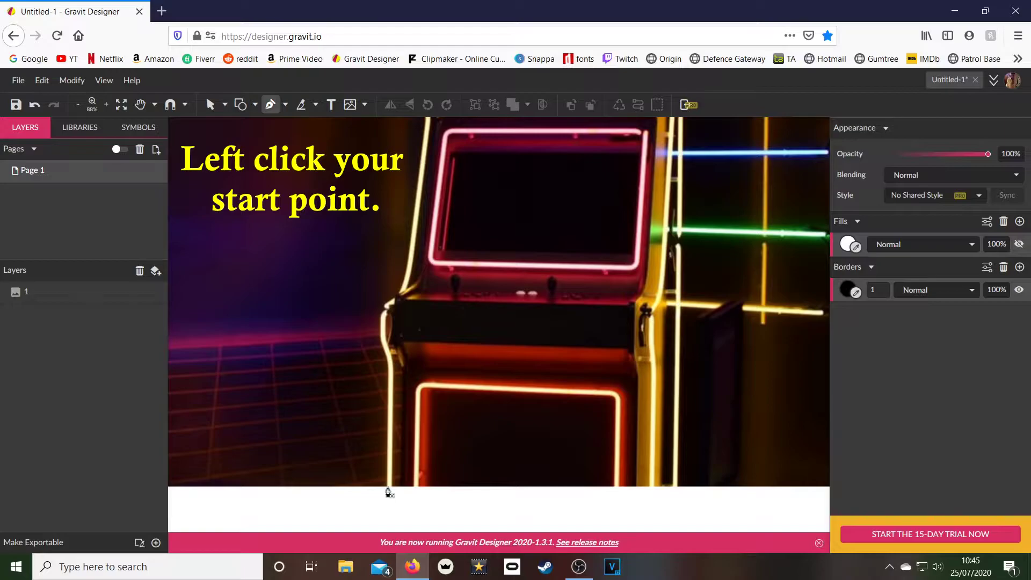
{"action": "left_click", "coordinate": [386, 487]}
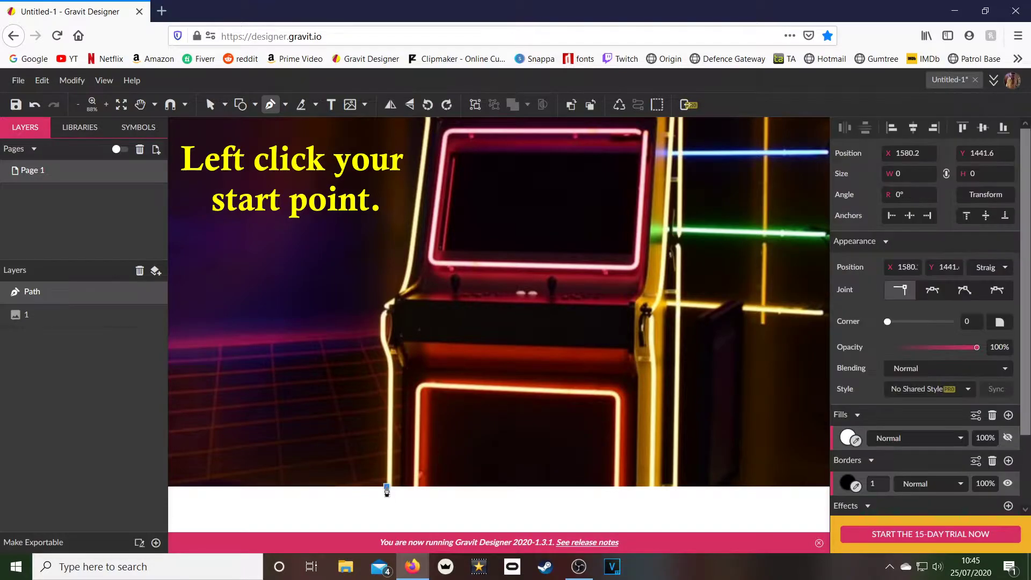
{"action": "scroll", "coordinate": [385, 376], "scroll_direction": "up", "scroll_amount": 5}
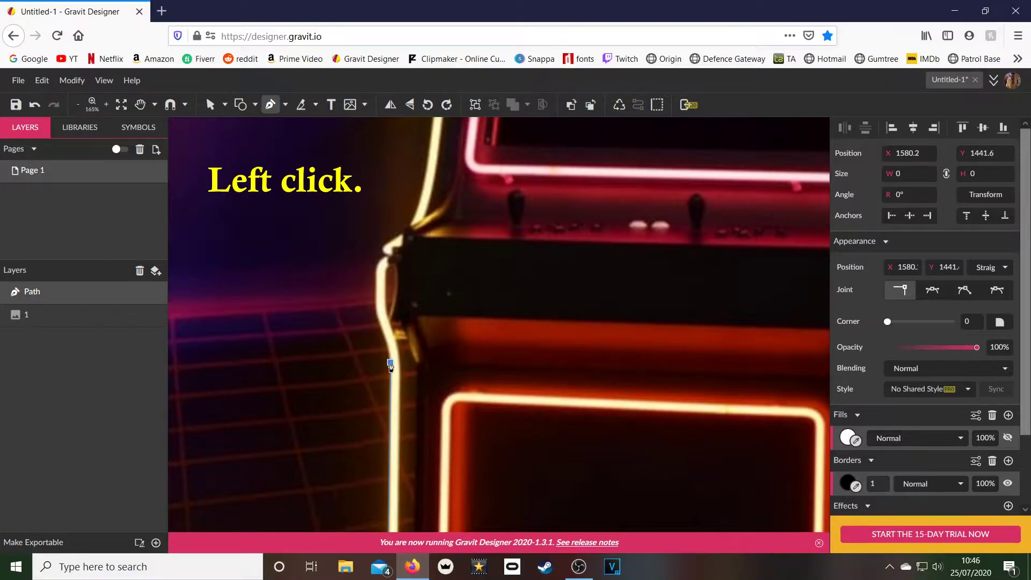
{"action": "left_click", "coordinate": [390, 363]}
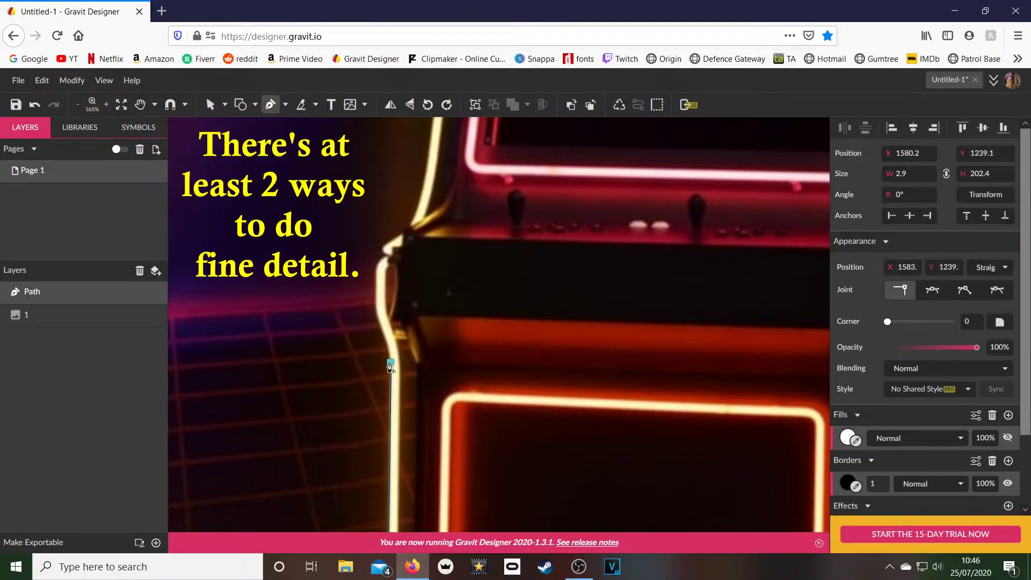
Step: Trace the lower left bend of the cabinet with short straight segments up to just below the control panel's neon corner
{"action": "scroll", "coordinate": [390, 362], "scroll_direction": "up", "scroll_amount": 10}
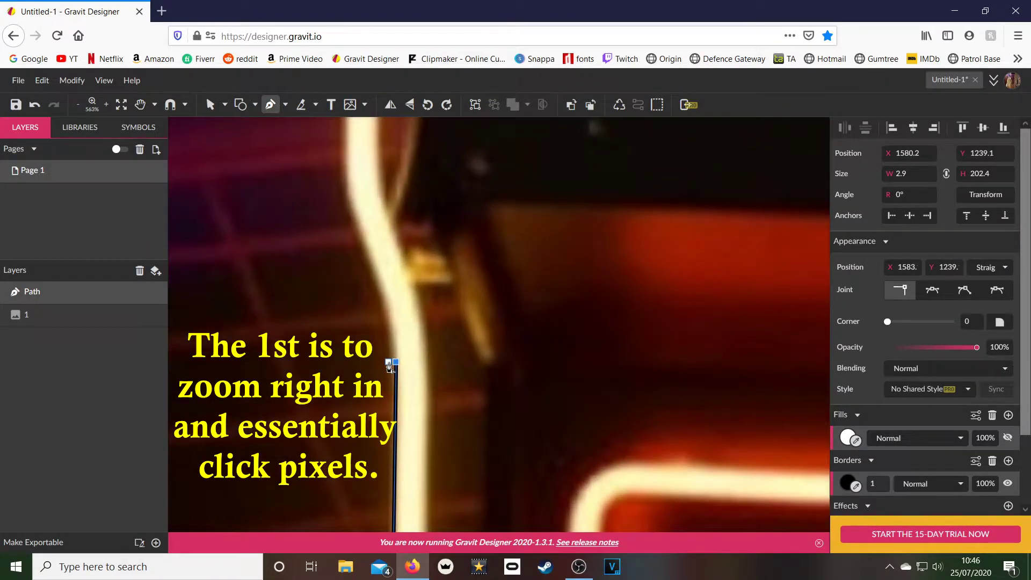
{"action": "left_click", "coordinate": [385, 317]}
{"action": "left_click", "coordinate": [376, 285]}
{"action": "left_click", "coordinate": [361, 250]}
{"action": "left_click", "coordinate": [351, 217]}
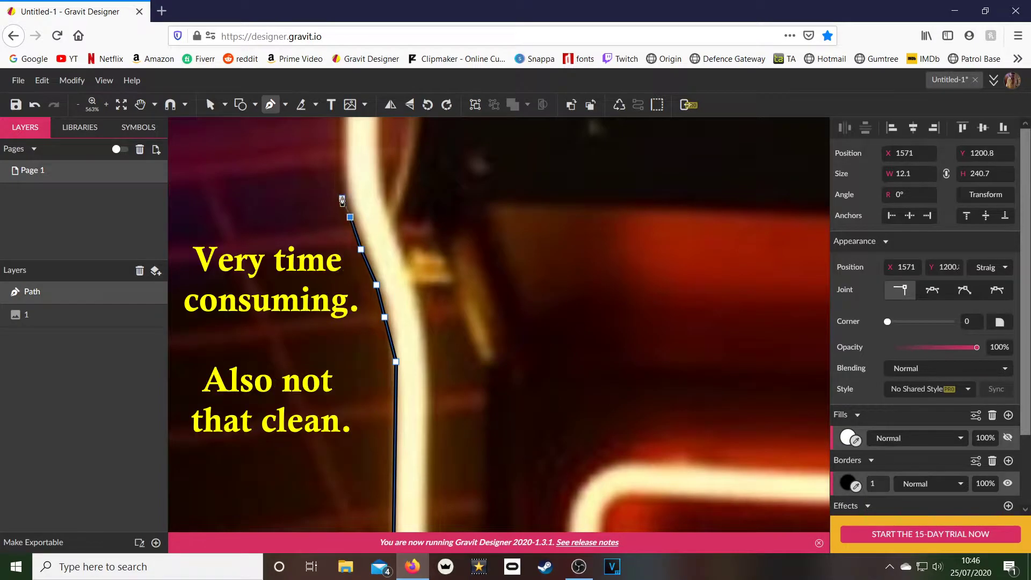
{"action": "left_click", "coordinate": [344, 192]}
{"action": "scroll", "coordinate": [344, 194], "scroll_direction": "down", "scroll_amount": 2}
{"action": "key", "text": "space"}
{"action": "left_click_drag", "start_coordinate": [376, 184], "coordinate": [381, 337]}
{"action": "left_click", "coordinate": [349, 251]}
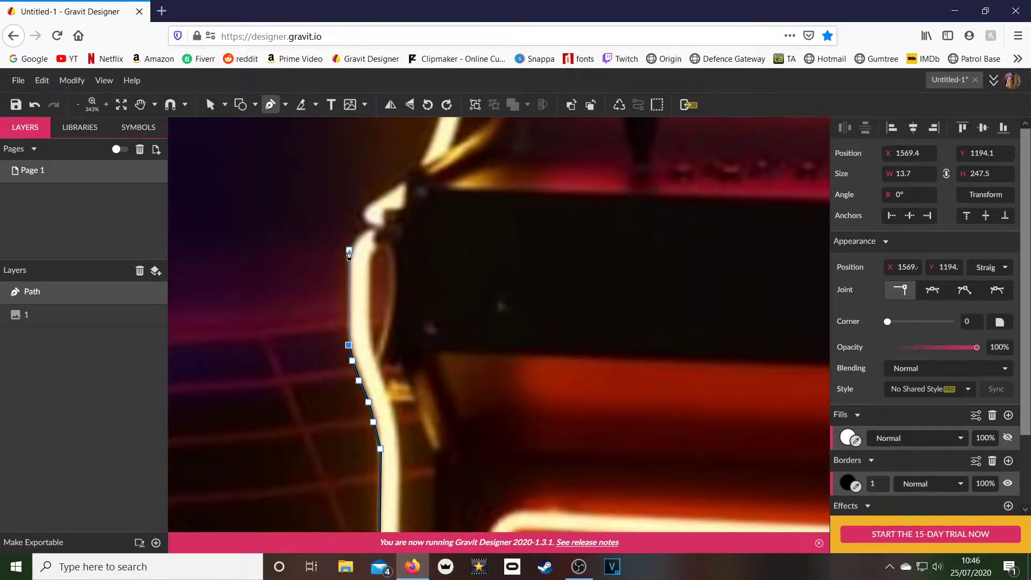
Step: Curve the path around the rounded neon corner beside the control panel, resetting to straight segments before reaching the panel's upper corner
{"action": "left_click", "coordinate": [371, 229]}
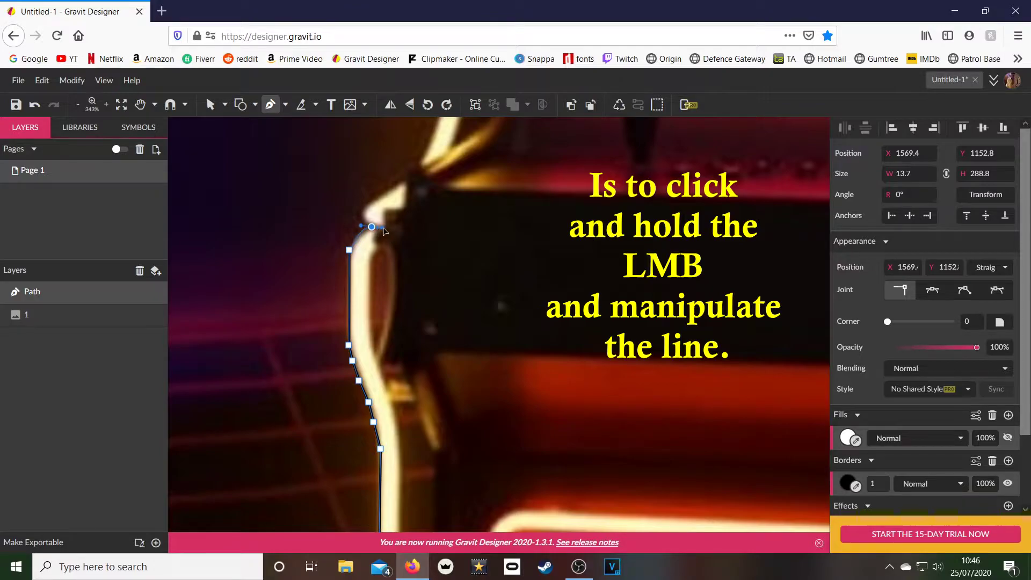
{"action": "left_click_drag", "start_coordinate": [384, 231], "coordinate": [387, 228]}
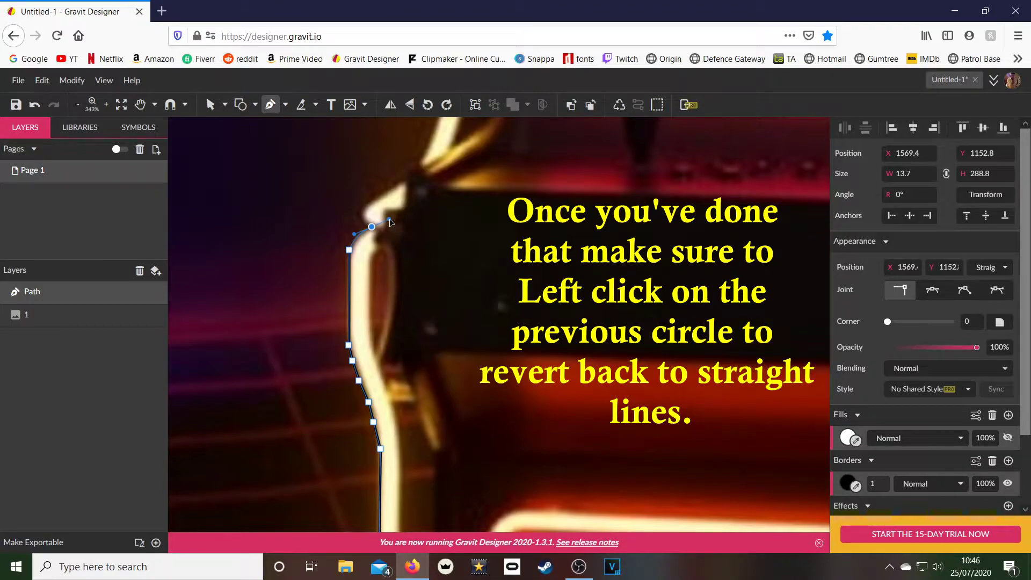
{"action": "left_click", "coordinate": [375, 228]}
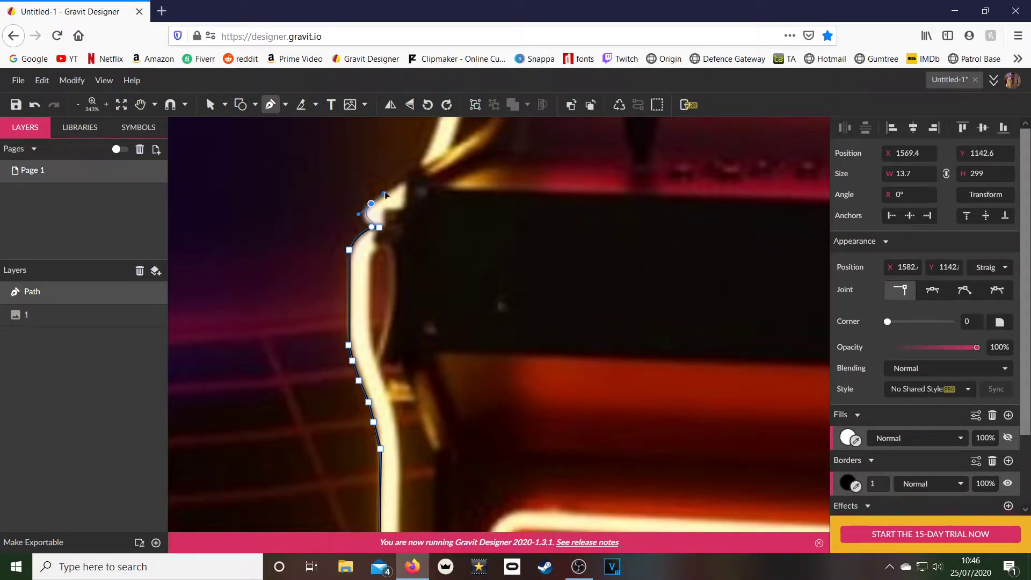
{"action": "left_click", "coordinate": [406, 185]}
{"action": "left_click", "coordinate": [404, 179]}
Step: Continue the path up the cabinet's left neon edge beside the pink screen frame, using curved segments
{"action": "left_click_drag", "start_coordinate": [453, 191], "coordinate": [402, 312]}
{"action": "scroll", "coordinate": [396, 296], "scroll_direction": "down", "scroll_amount": 1}
{"action": "left_click", "coordinate": [372, 286]}
{"action": "left_click_drag", "start_coordinate": [397, 211], "coordinate": [431, 116]}
{"action": "scroll", "coordinate": [401, 215], "scroll_direction": "up", "scroll_amount": 3}
{"action": "left_click", "coordinate": [424, 199]}
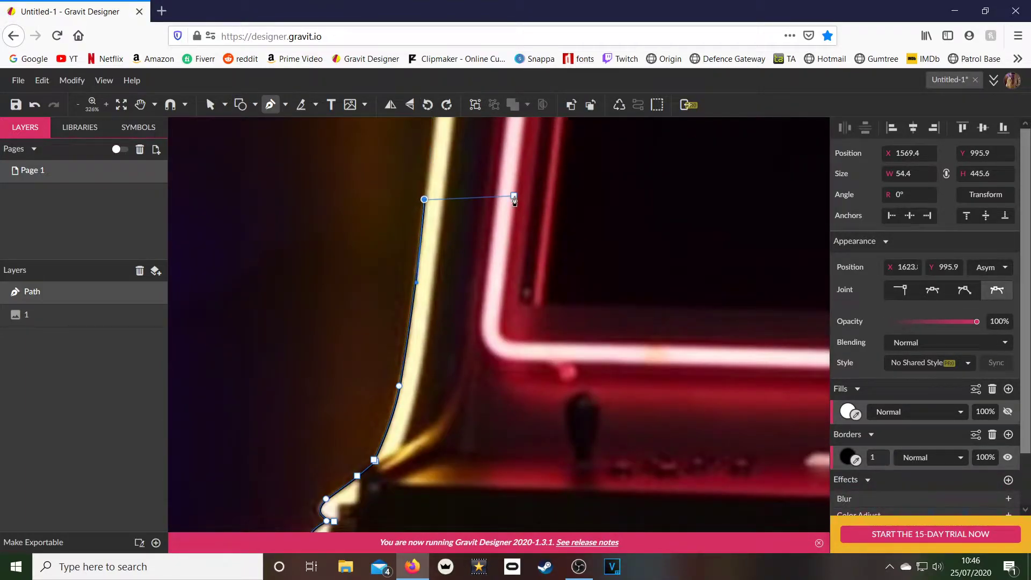
Step: Extend the path up the cabinet's left side and curve it around the inward bend below the marquee sign
{"action": "scroll", "coordinate": [505, 198], "scroll_direction": "down", "scroll_amount": 1}
{"action": "scroll", "coordinate": [484, 199], "scroll_direction": "up", "scroll_amount": 4}
{"action": "scroll", "coordinate": [433, 155], "scroll_direction": "up", "scroll_amount": 3}
{"action": "left_click_drag", "start_coordinate": [439, 265], "coordinate": [423, 213]}
{"action": "scroll", "coordinate": [444, 274], "scroll_direction": "up", "scroll_amount": 2}
{"action": "scroll", "coordinate": [443, 274], "scroll_direction": "left", "scroll_amount": 1}
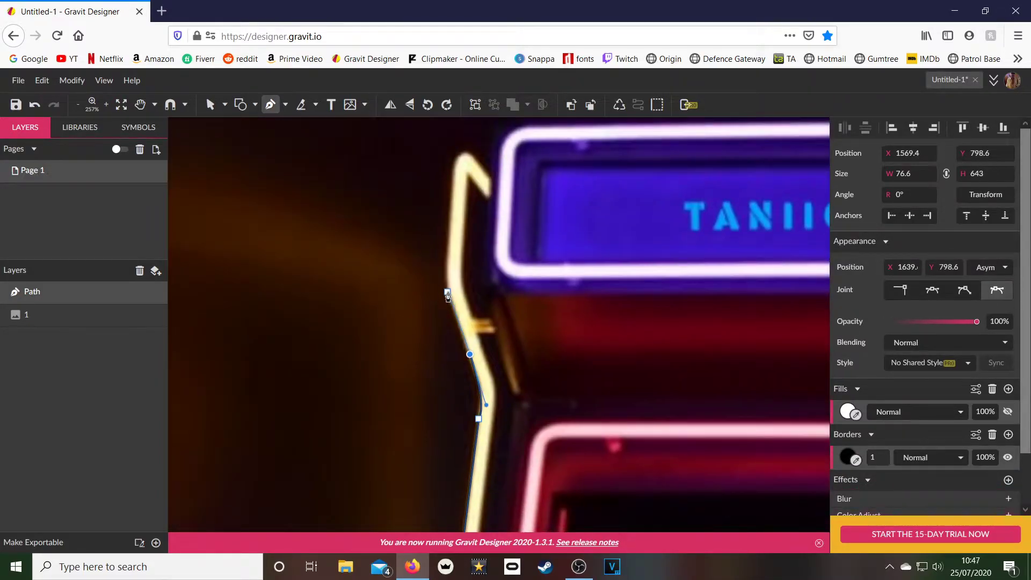
Step: Trace the upper left neon strip to its tip with a curved last anchor, and nudge that anchor onto the neon edge with Subselect
{"action": "left_click", "coordinate": [447, 293]}
{"action": "left_click", "coordinate": [447, 251]}
{"action": "left_click", "coordinate": [452, 200]}
{"action": "left_click", "coordinate": [452, 167]}
{"action": "mouse_move", "coordinate": [470, 153]}
{"action": "left_mouse_down"}
{"action": "mouse_move", "coordinate": [482, 164]}
{"action": "mouse_move", "coordinate": [473, 160]}
{"action": "left_mouse_up"}
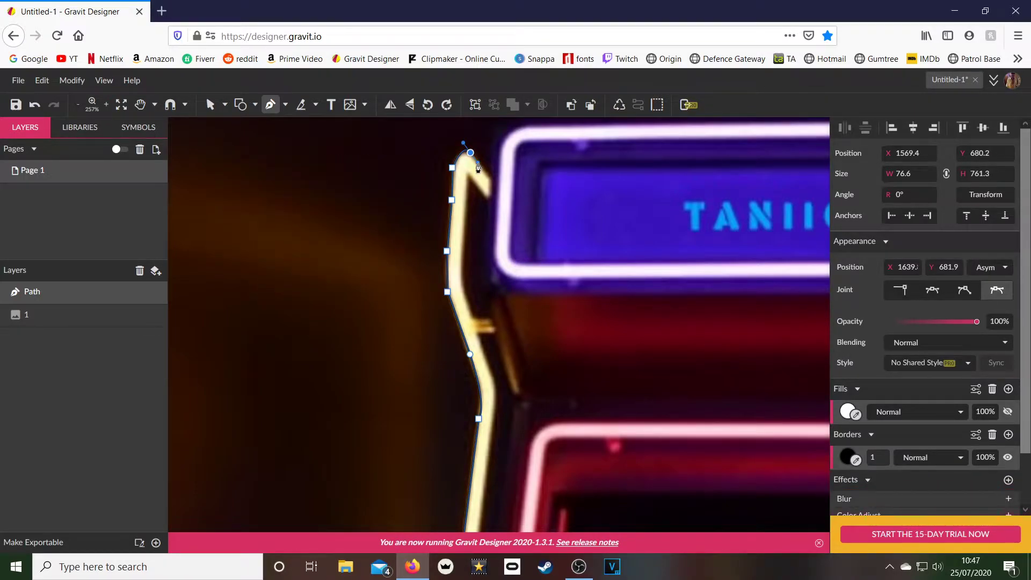
{"action": "key", "text": "d"}
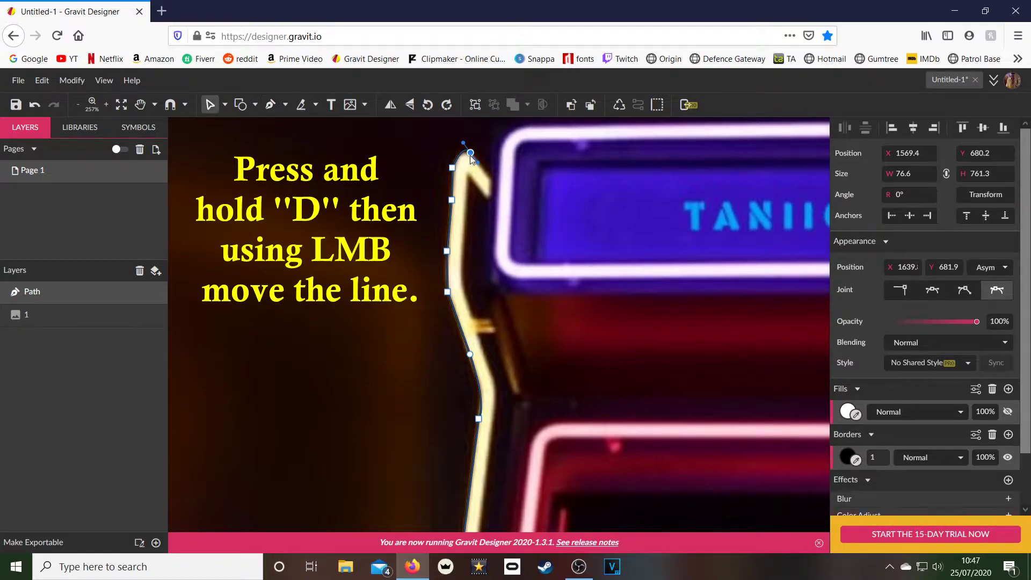
{"action": "left_click_drag", "start_coordinate": [470, 156], "coordinate": [470, 158]}
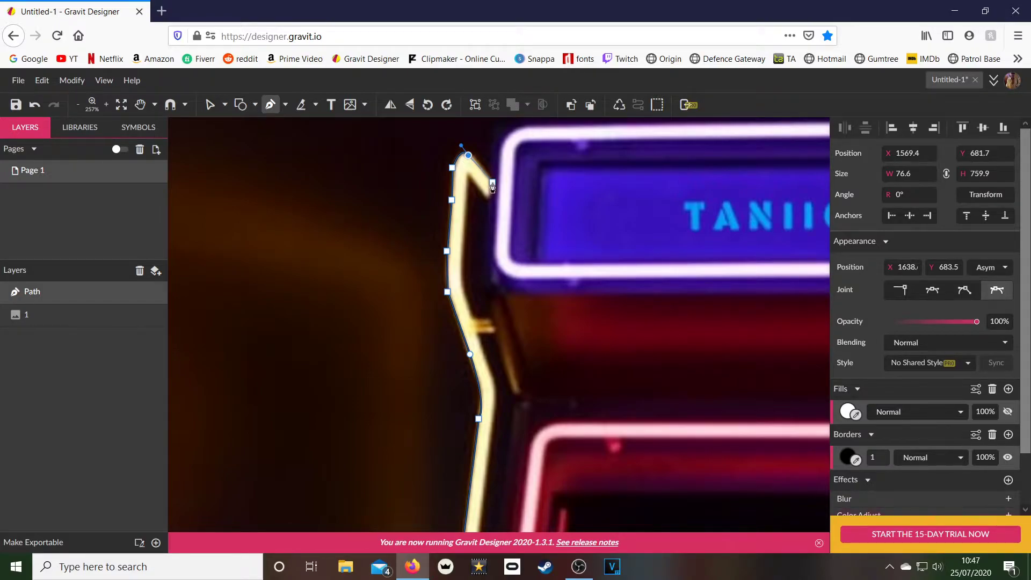
Step: Continue the path down the strip's short end and around the marquee's upper left corner with a curved anchor
{"action": "left_click", "coordinate": [493, 182]}
{"action": "left_click_drag", "start_coordinate": [492, 183], "coordinate": [471, 304]}
{"action": "left_click", "coordinate": [473, 268]}
{"action": "left_click_drag", "start_coordinate": [500, 245], "coordinate": [526, 242]}
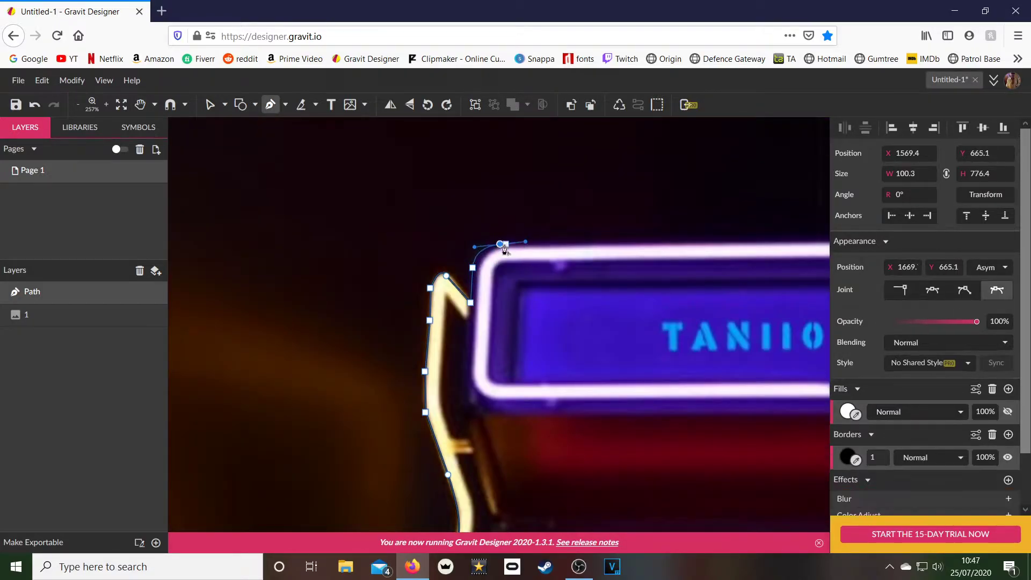
Step: Trace the marquee's upper edge and right corner, continuing over the yellow side frame to its outer bend
{"action": "scroll", "coordinate": [504, 250], "scroll_direction": "right", "scroll_amount": 5}
{"action": "left_click", "coordinate": [637, 251]}
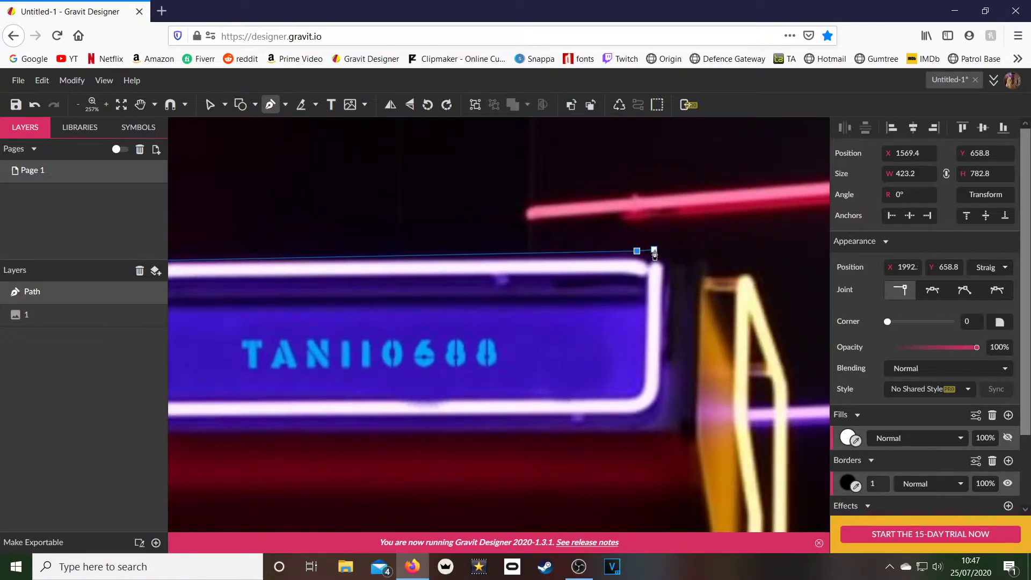
{"action": "left_click_drag", "start_coordinate": [654, 260], "coordinate": [706, 281]}
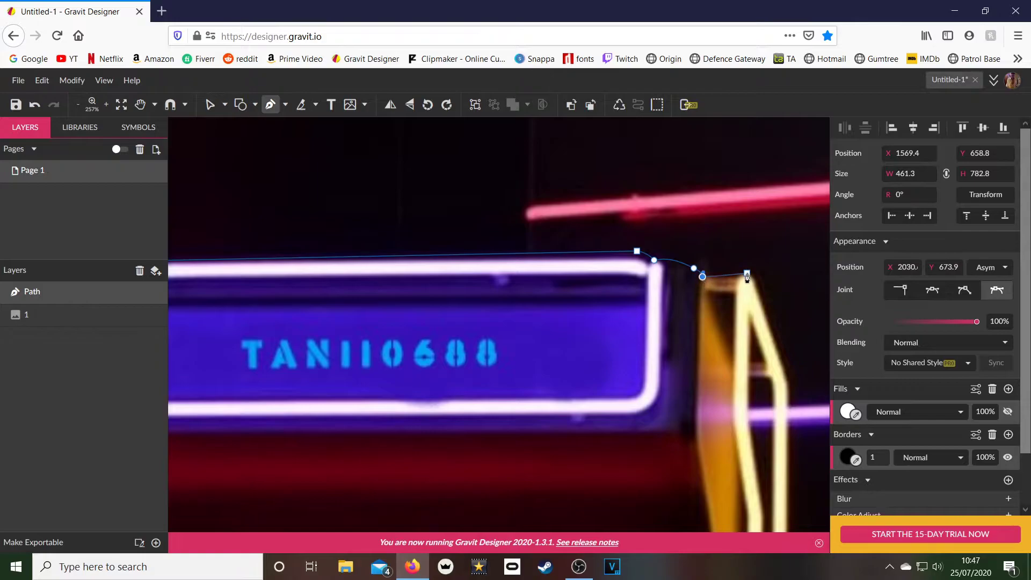
{"action": "left_click", "coordinate": [747, 274]}
{"action": "left_click", "coordinate": [790, 385]}
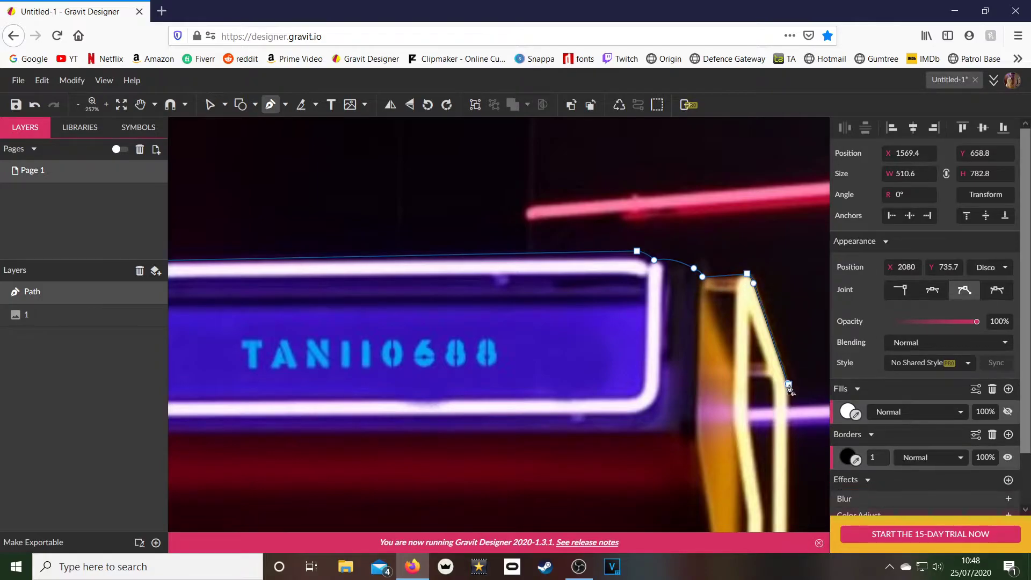
Step: Draw a segment down the cabinet's outer right neon edge and fine-adjust its line to the neon with Subselect
{"action": "scroll", "coordinate": [695, 283], "scroll_direction": "down", "scroll_amount": 5}
{"action": "scroll", "coordinate": [694, 295], "scroll_direction": "up", "scroll_amount": 5}
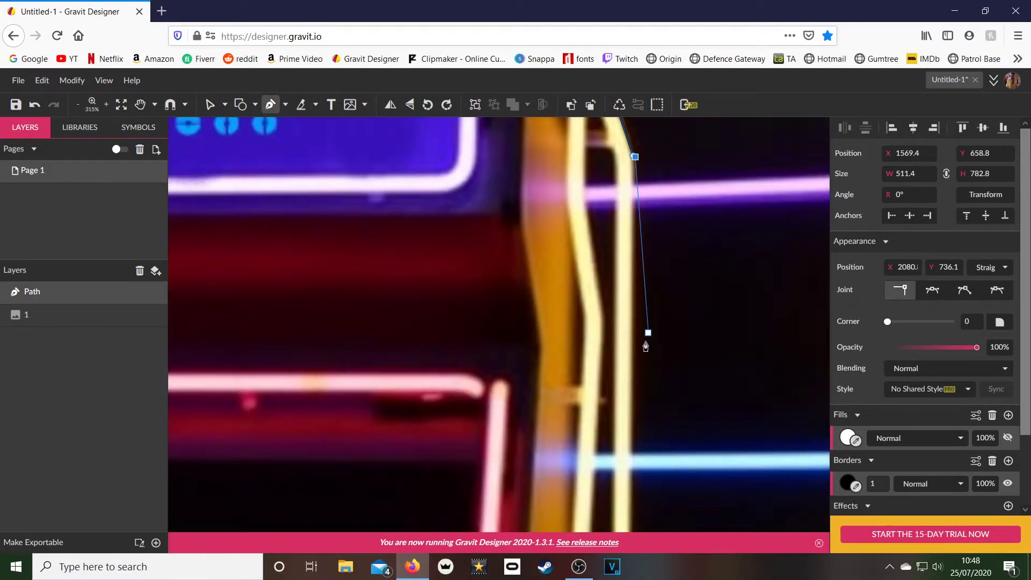
{"action": "left_click", "coordinate": [633, 404]}
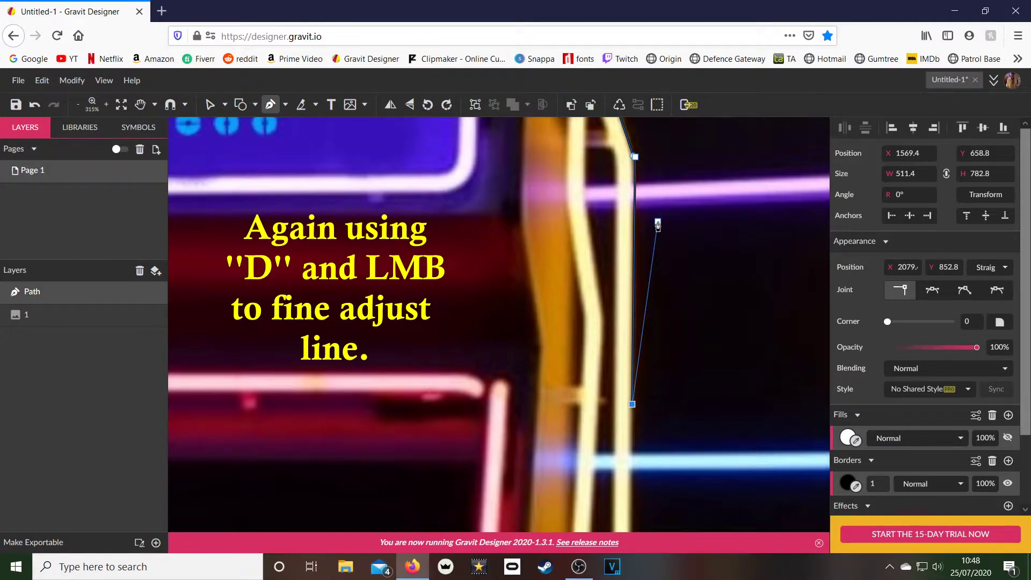
{"action": "key", "text": "d"}
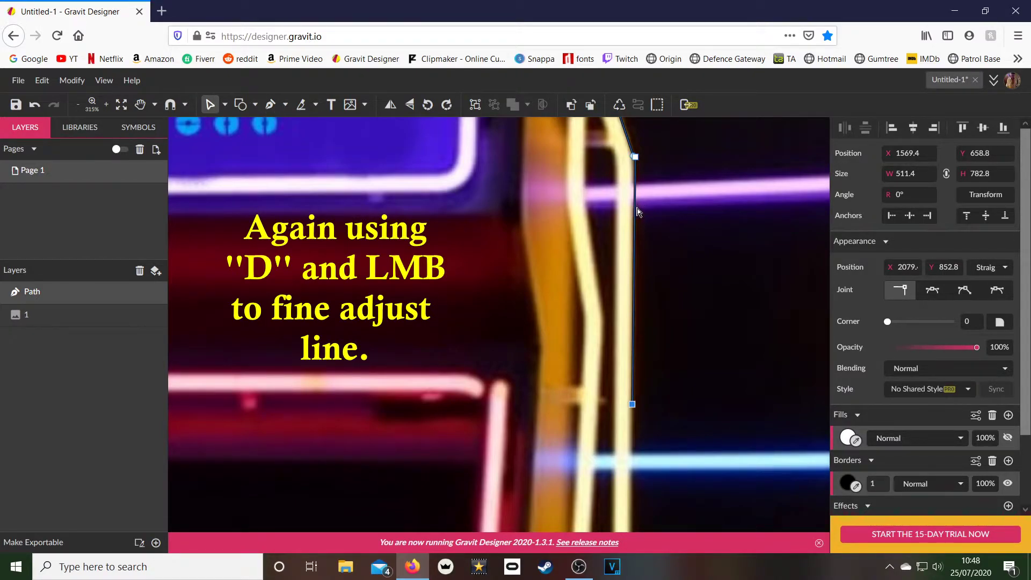
{"action": "left_click_drag", "start_coordinate": [635, 211], "coordinate": [632, 210]}
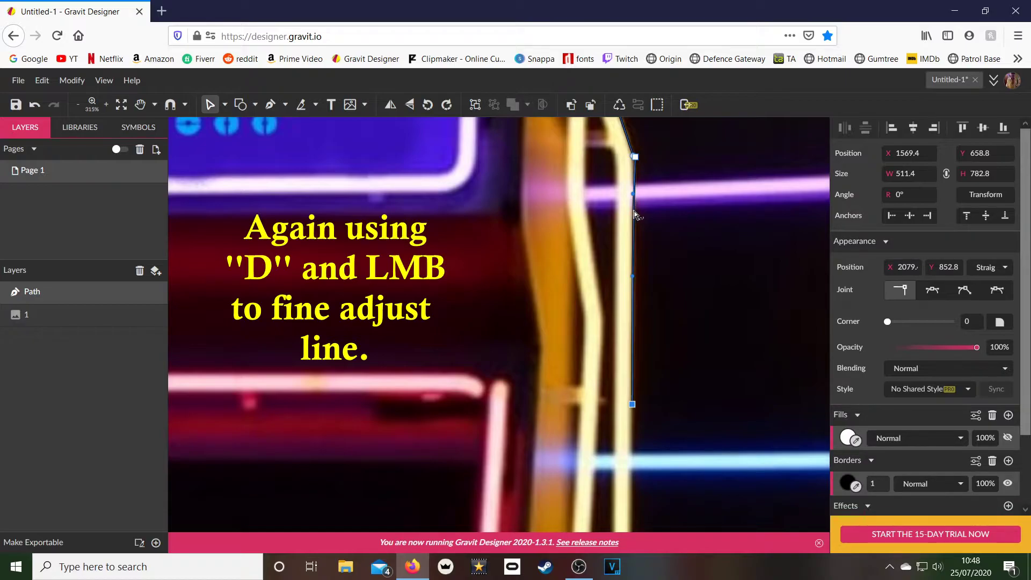
{"action": "key", "text": "p"}
Step: Continue the path down the outer right edge past the green light and curve it around the gap in the neon
{"action": "scroll", "coordinate": [716, 406], "scroll_direction": "down", "scroll_amount": 5}
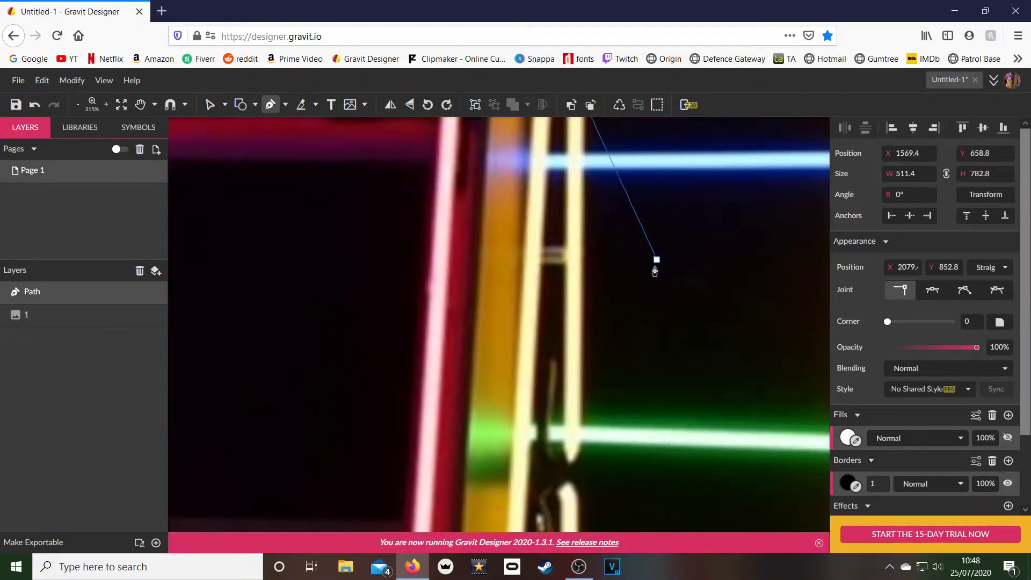
{"action": "left_click", "coordinate": [581, 380]}
{"action": "left_click_drag", "start_coordinate": [667, 403], "coordinate": [637, 184]}
{"action": "left_click", "coordinate": [551, 228]}
{"action": "left_click_drag", "start_coordinate": [541, 244], "coordinate": [535, 250]}
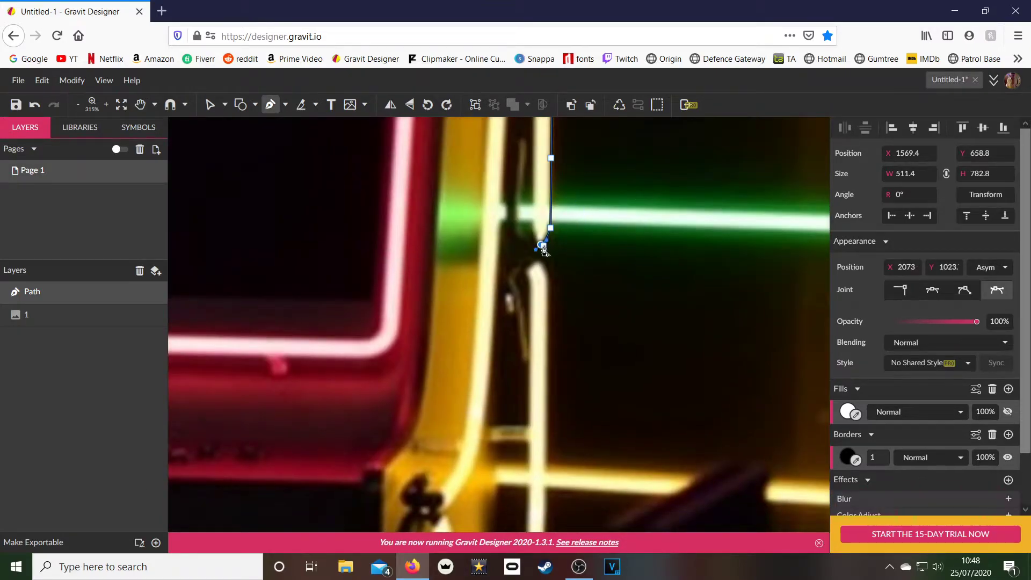
{"action": "left_click", "coordinate": [539, 266]}
Step: Draw a straight segment down the outer right neon strip to the photo's bottom edge
{"action": "scroll", "coordinate": [527, 301], "scroll_direction": "down", "scroll_amount": 3}
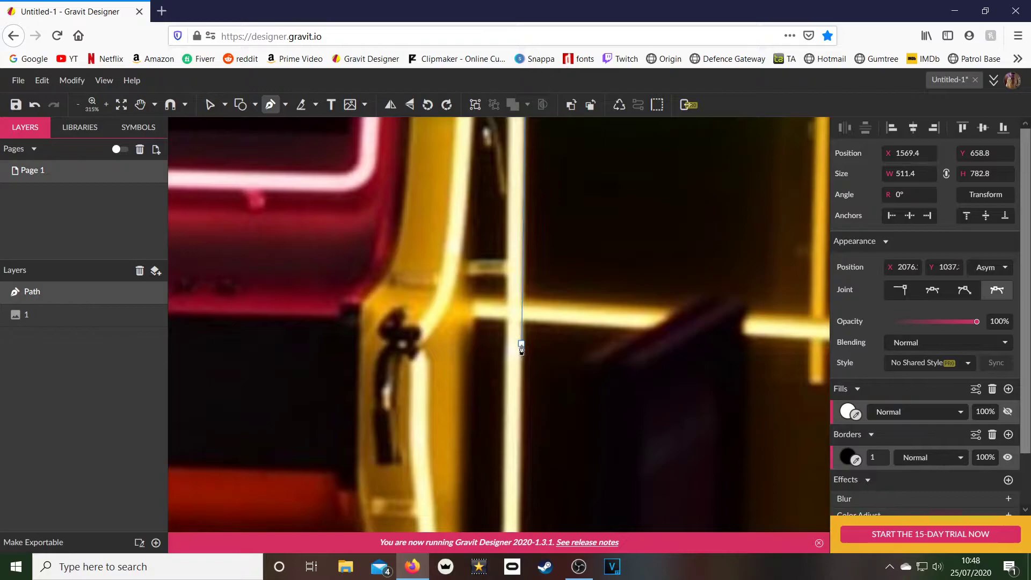
{"action": "scroll", "coordinate": [517, 365], "scroll_direction": "down", "scroll_amount": 2}
{"action": "scroll", "coordinate": [490, 387], "scroll_direction": "down", "scroll_amount": 2}
{"action": "left_click", "coordinate": [488, 378]}
{"action": "scroll", "coordinate": [530, 421], "scroll_direction": "down", "scroll_amount": 4}
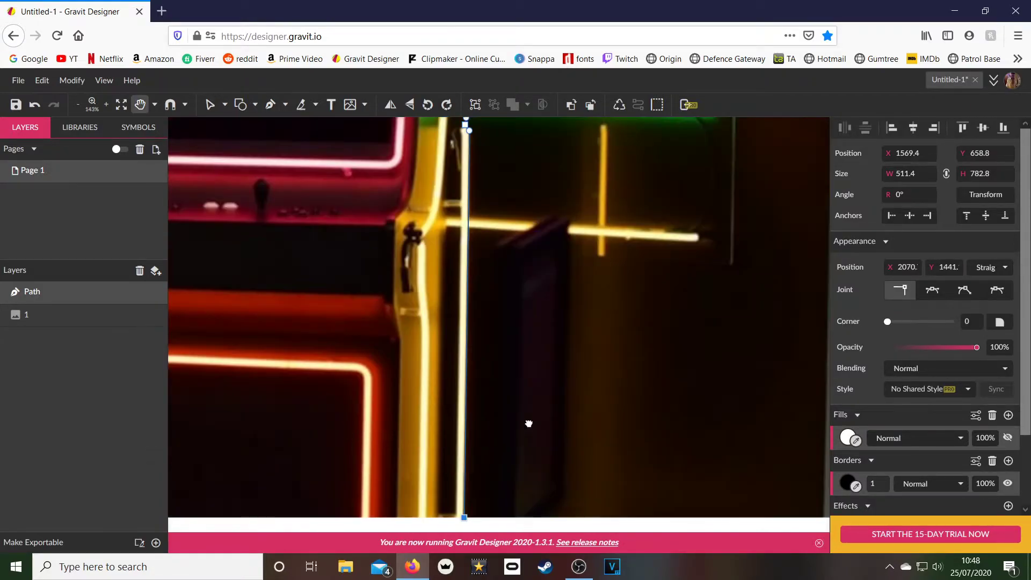
Step: Close the cabinet outline along the photo's bottom edge by joining the path to its starting anchor
{"action": "scroll", "coordinate": [445, 344], "scroll_direction": "down", "scroll_amount": 3}
{"action": "scroll", "coordinate": [447, 346], "scroll_direction": "down", "scroll_amount": 1}
{"action": "scroll", "coordinate": [457, 295], "scroll_direction": "down", "scroll_amount": 3}
{"action": "left_click_drag", "start_coordinate": [401, 279], "coordinate": [559, 294]}
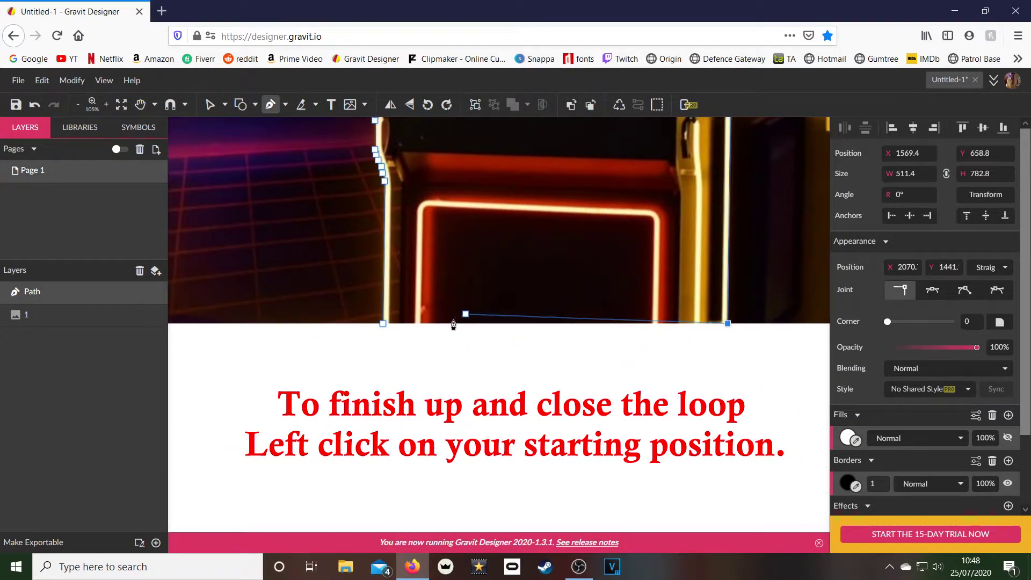
{"action": "left_click", "coordinate": [383, 325]}
Step: Select both the closed cabinet path and the photo beneath it with the Pointer tool
{"action": "scroll", "coordinate": [506, 284], "scroll_direction": "down", "scroll_amount": 2}
{"action": "scroll", "coordinate": [508, 285], "scroll_direction": "down", "scroll_amount": 4}
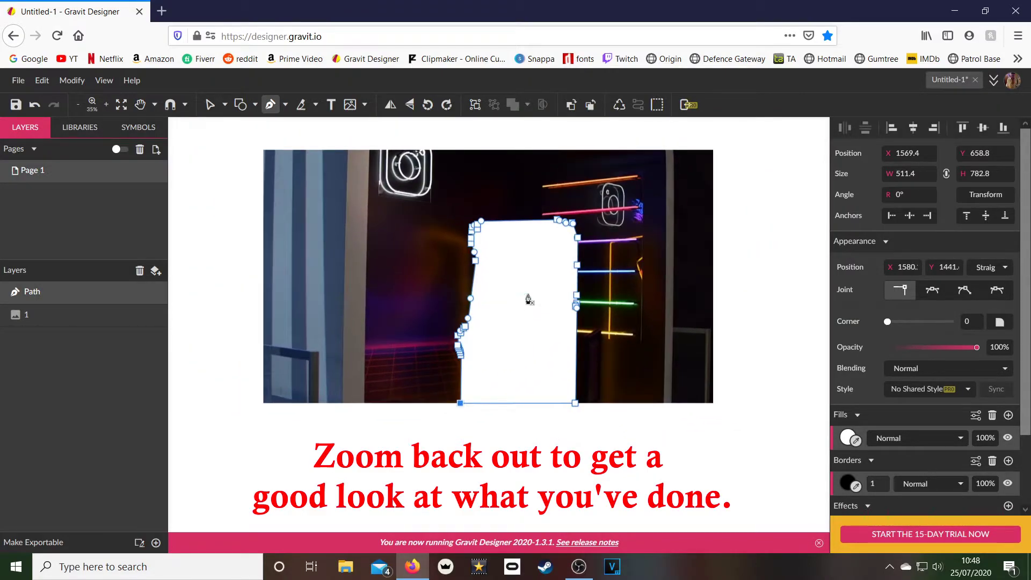
{"action": "left_click", "coordinate": [225, 106]}
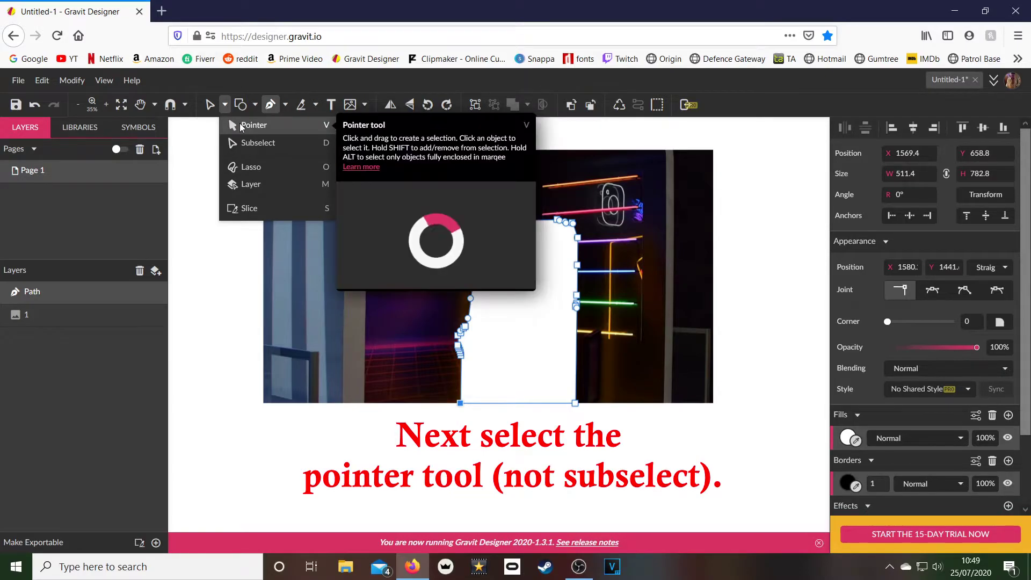
{"action": "left_click", "coordinate": [240, 124]}
{"action": "left_click_drag", "start_coordinate": [237, 131], "coordinate": [732, 420]}
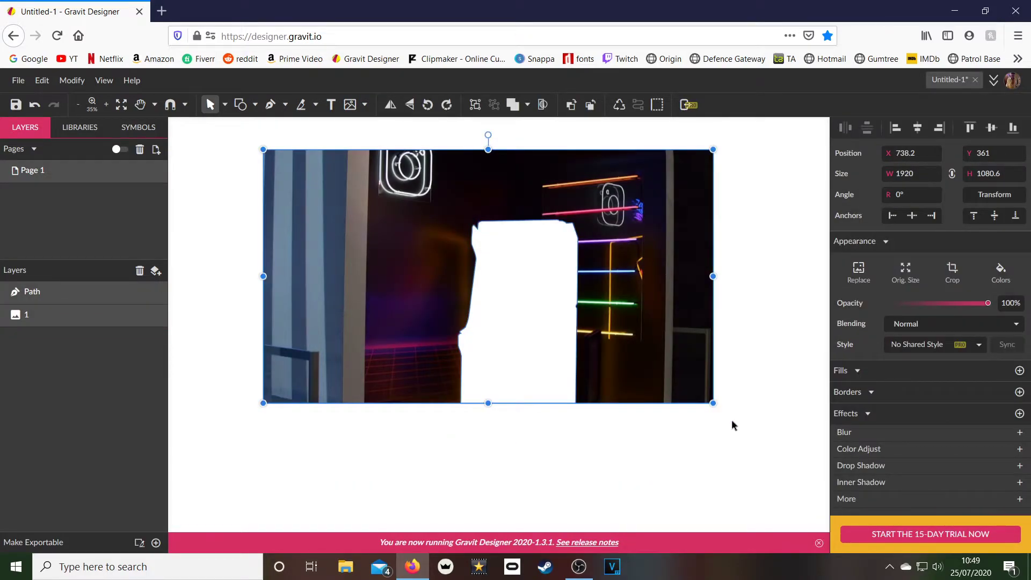
Step: Mask the photo with the closed path so that only the arcade cabinet is kept
{"action": "left_click", "coordinate": [72, 81]}
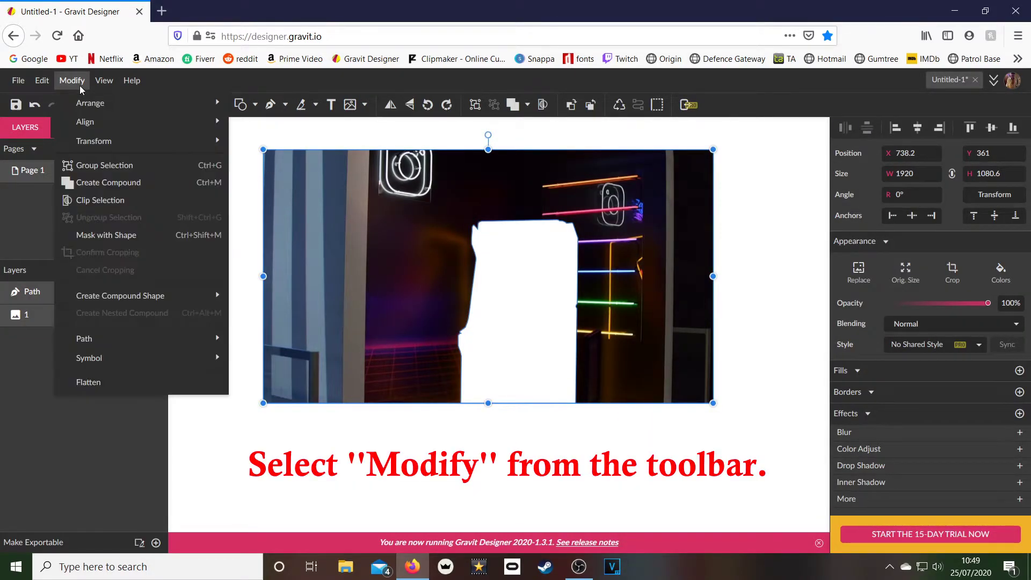
{"action": "left_click", "coordinate": [128, 236]}
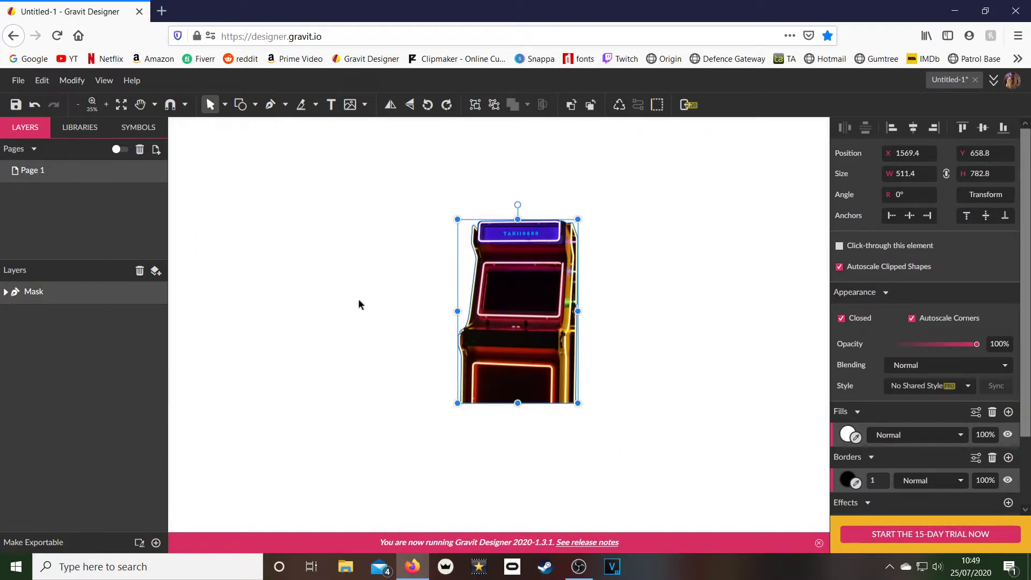
{"action": "scroll", "coordinate": [660, 331], "scroll_direction": "up", "scroll_amount": 2}
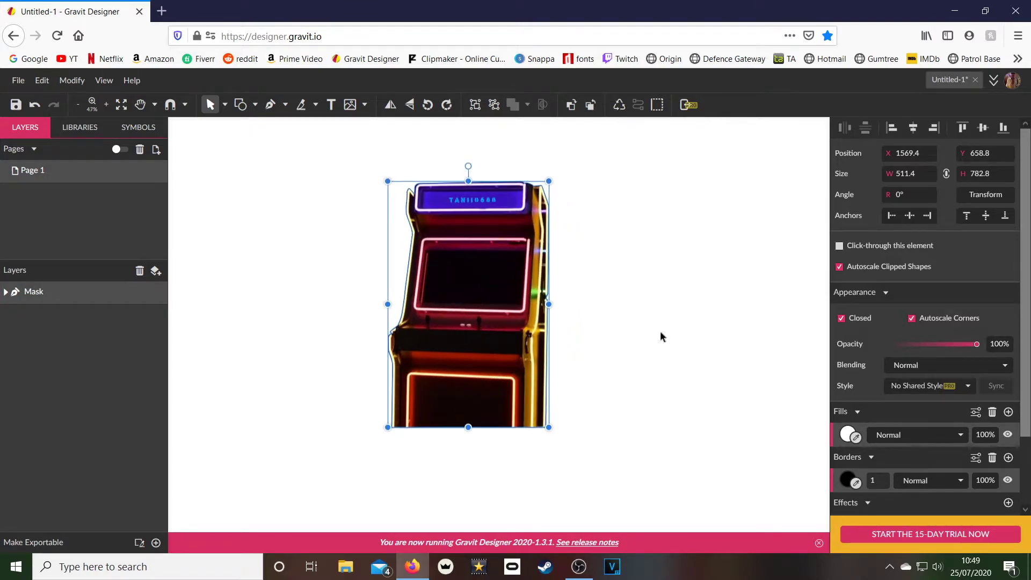
{"action": "scroll", "coordinate": [505, 331], "scroll_direction": "up", "scroll_amount": 1}
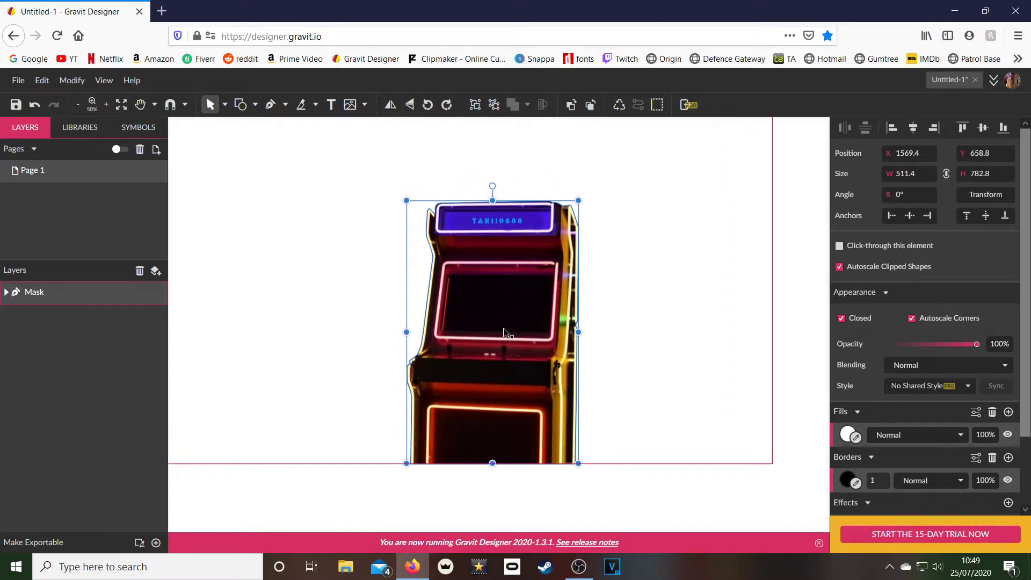
Step: Add a Blur effect to the masked cabinet and set its radius to 0
{"action": "scroll", "coordinate": [879, 393], "scroll_direction": "down", "scroll_amount": 2}
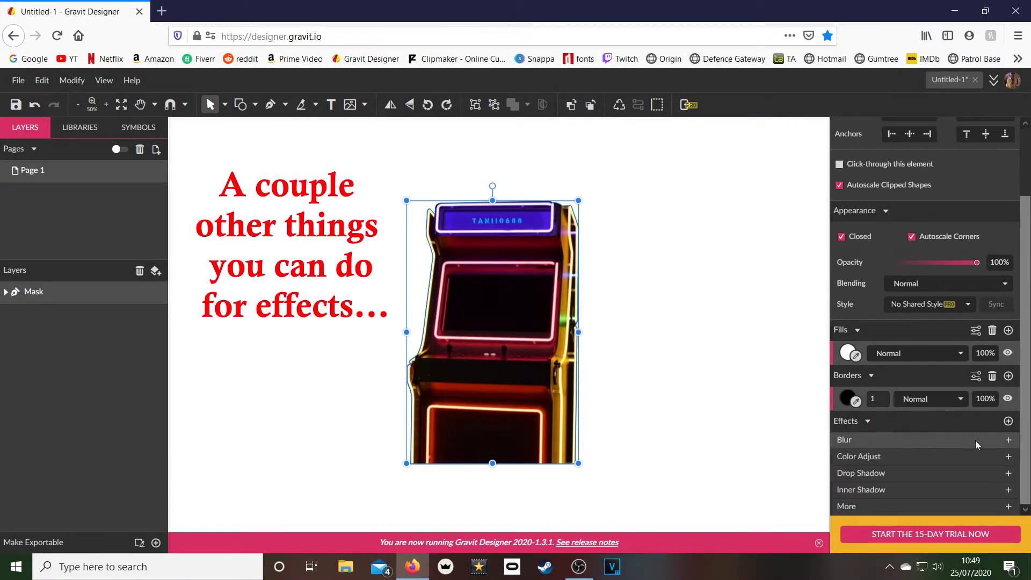
{"action": "left_click", "coordinate": [1009, 441]}
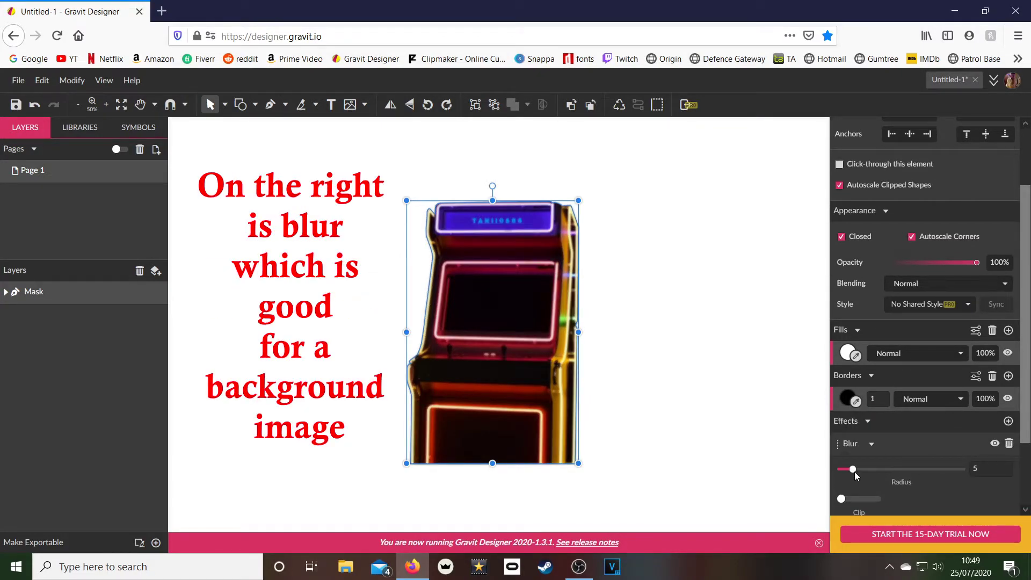
{"action": "left_click_drag", "start_coordinate": [855, 468], "coordinate": [828, 476]}
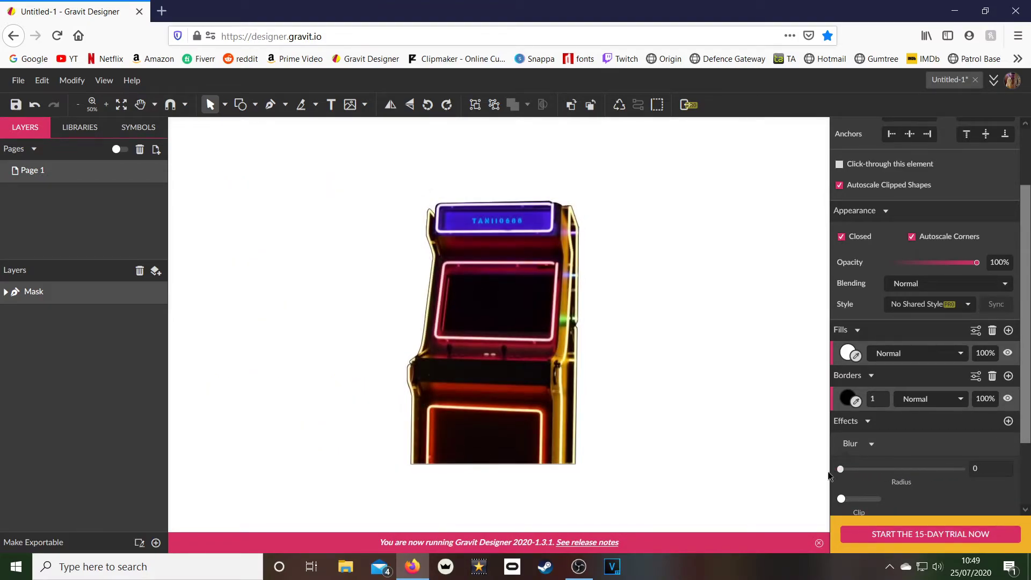
{"action": "left_click", "coordinate": [870, 444]}
Step: Give the cabinet cutout a blue border with a thickness of 8, and deselect it
{"action": "scroll", "coordinate": [874, 443], "scroll_direction": "down", "scroll_amount": 1}
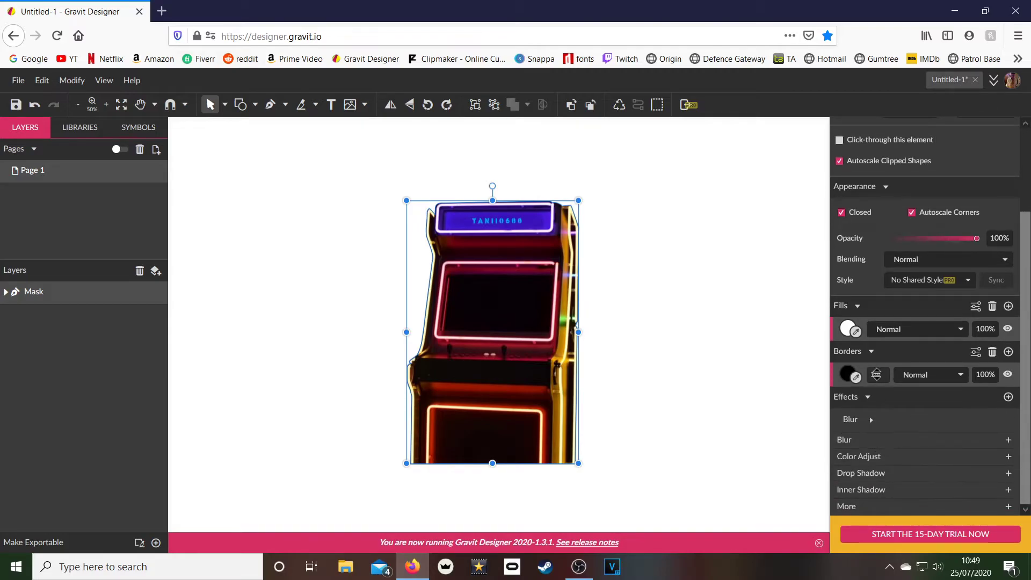
{"action": "scroll", "coordinate": [872, 353], "scroll_direction": "up", "scroll_amount": 1}
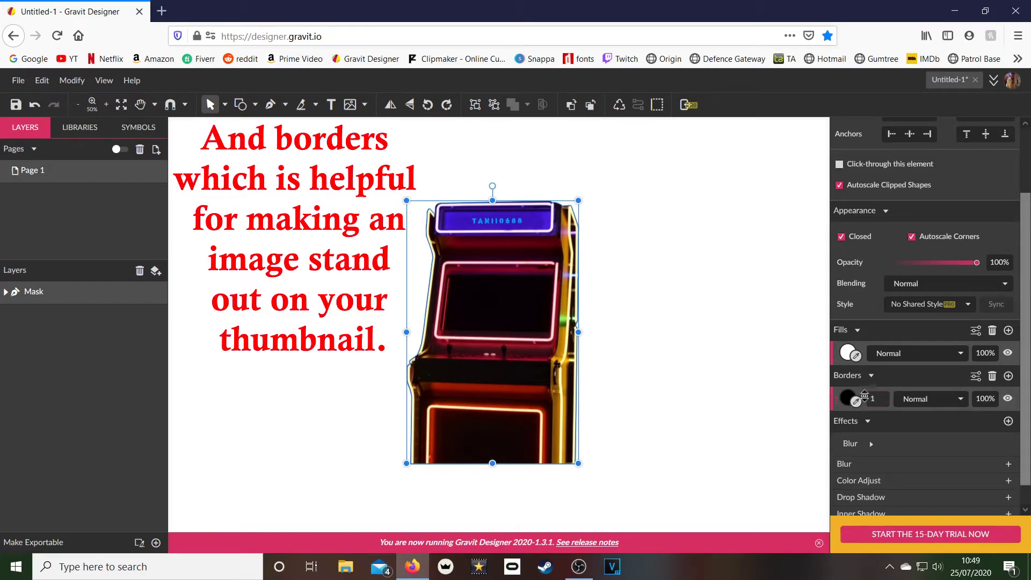
{"action": "left_click", "coordinate": [847, 398]}
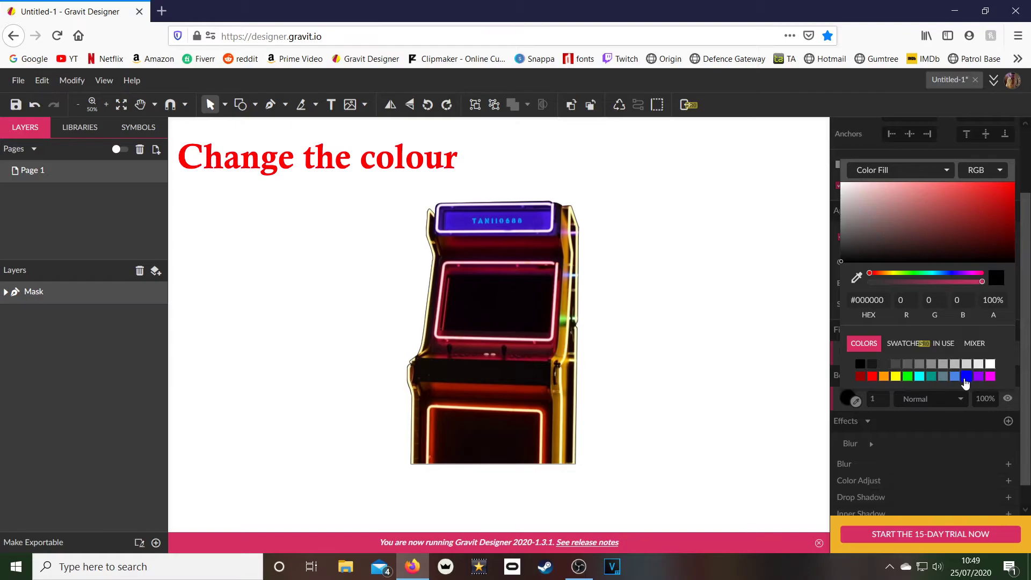
{"action": "left_click", "coordinate": [965, 379]}
{"action": "left_click", "coordinate": [879, 398]}
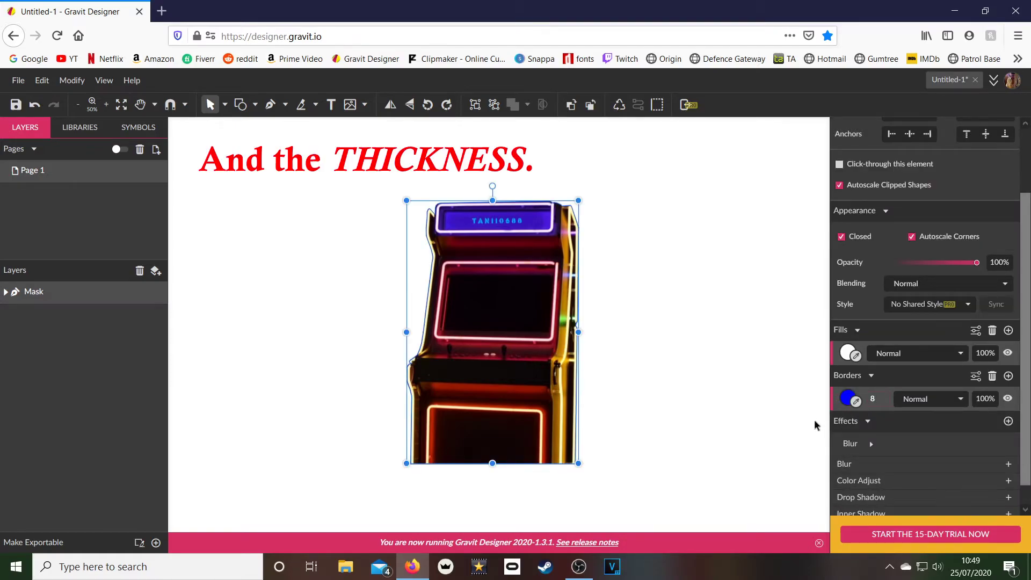
{"action": "left_click", "coordinate": [688, 349]}
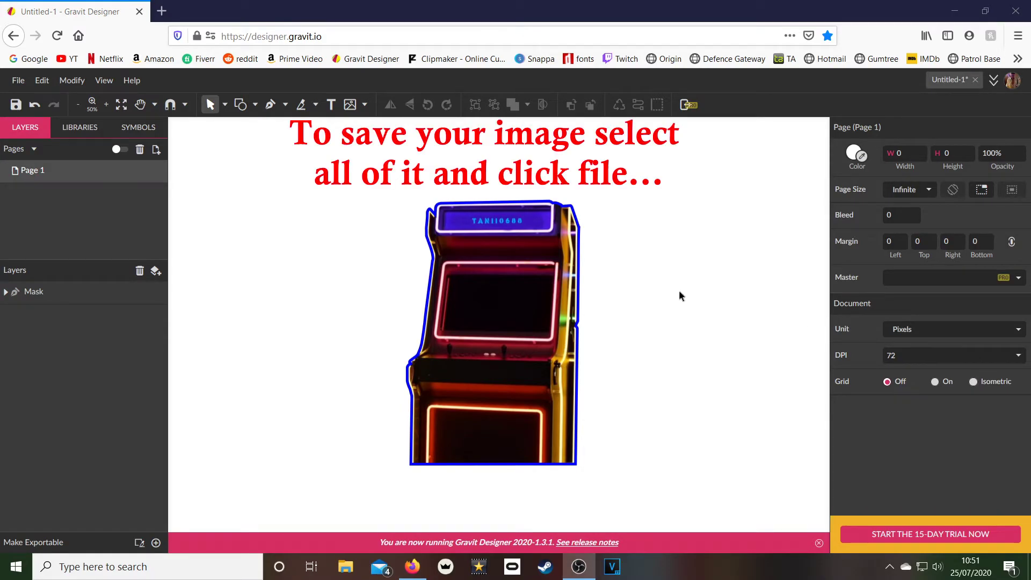
Step: Export the whole bordered cabinet as a JPEG image, save the file and open the downloaded picture
{"action": "left_click_drag", "start_coordinate": [314, 162], "coordinate": [652, 496]}
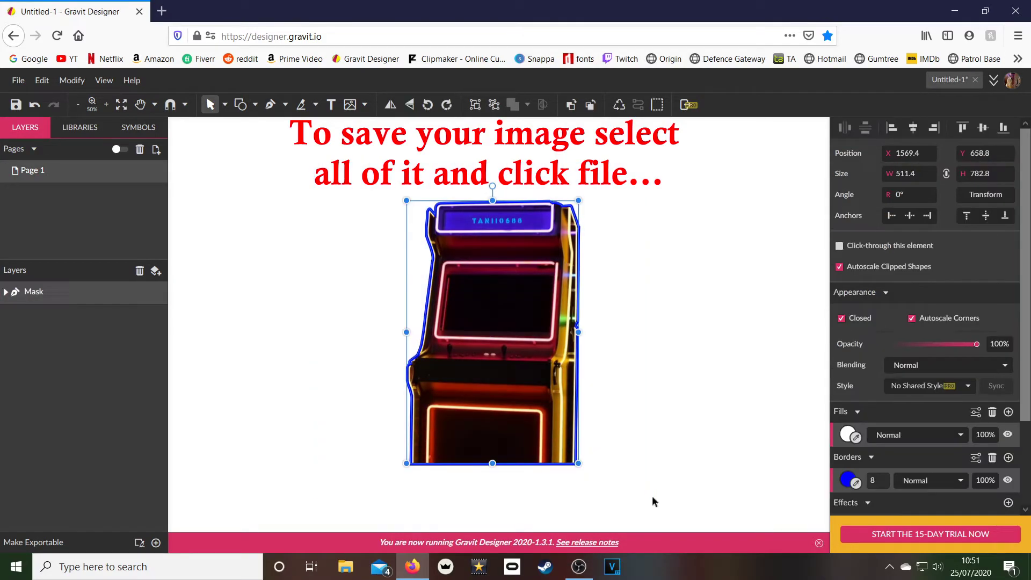
{"action": "left_click", "coordinate": [18, 81]}
{"action": "mouse_move", "coordinate": [159, 324]}
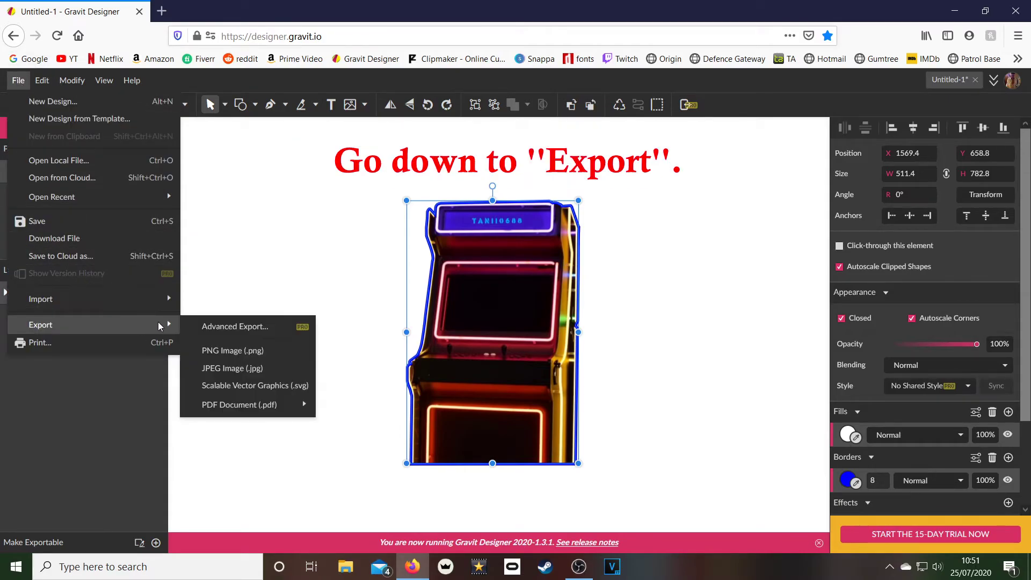
{"action": "left_click", "coordinate": [234, 368]}
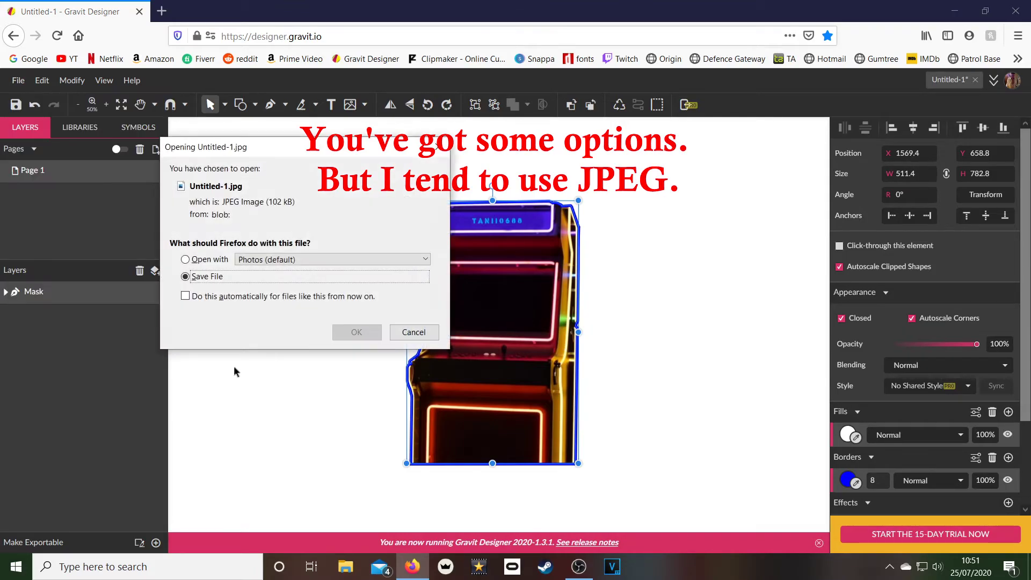
{"action": "left_click", "coordinate": [359, 331]}
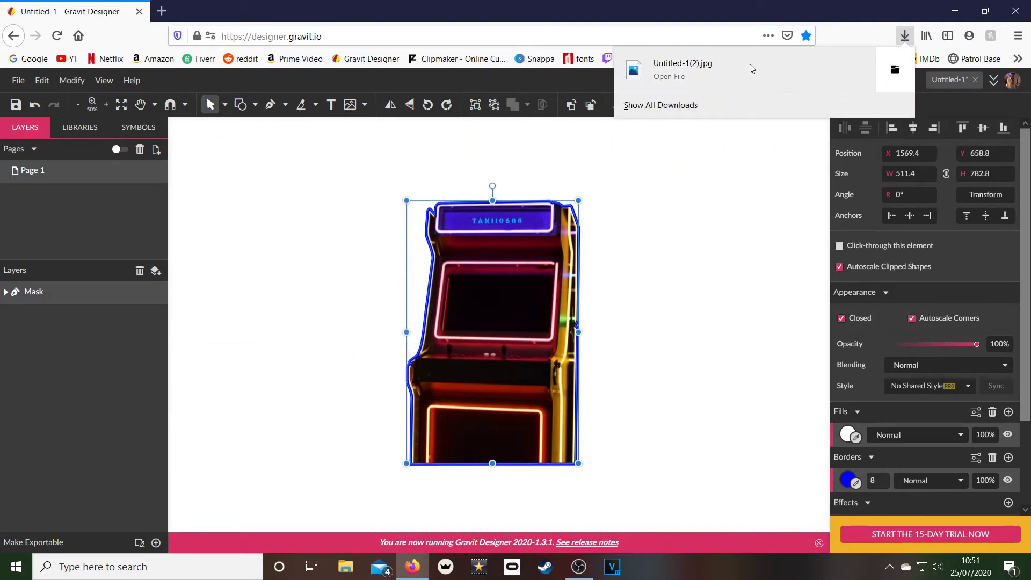
{"action": "left_click", "coordinate": [718, 68]}
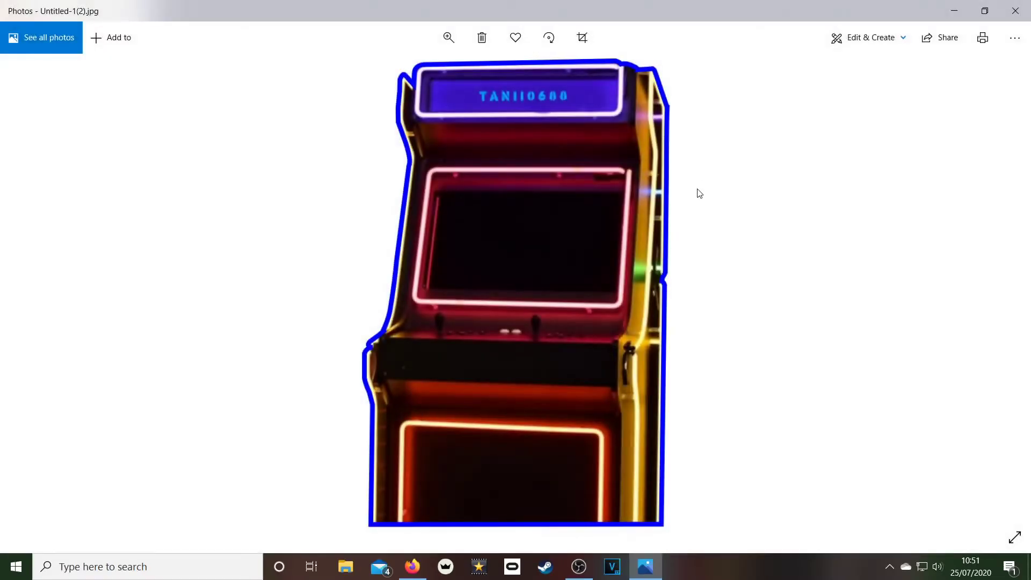